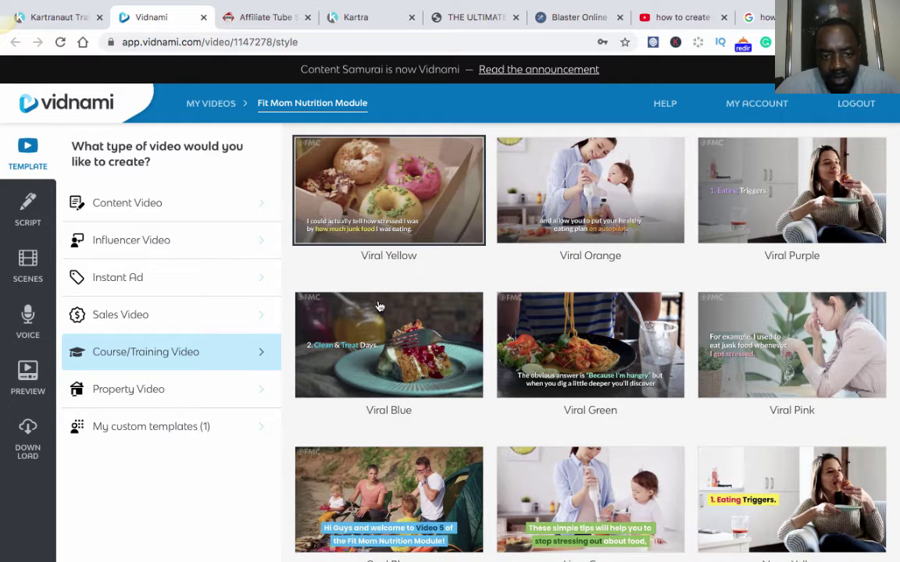
- Apply the Viral Yellow course/training template to the Fit Mom Nutrition Module video
{"action": "left_click", "coordinate": [395, 200]}
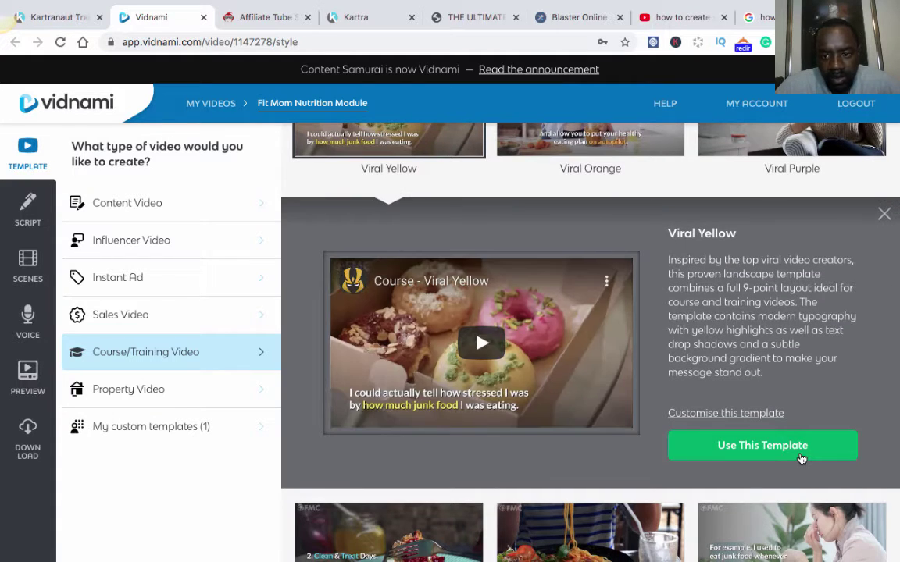
{"action": "left_click", "coordinate": [756, 452]}
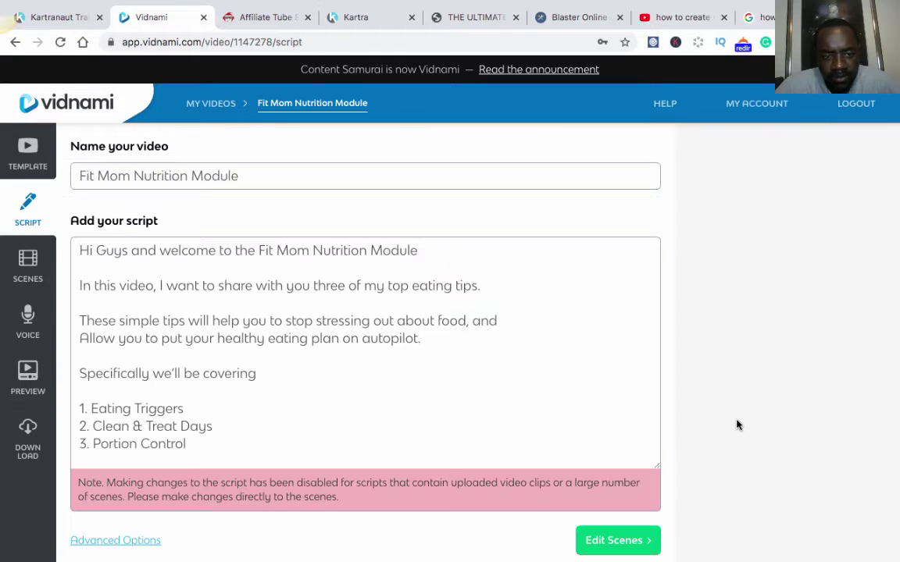
- Read through the video's script, from the welcome line to the first food tip on eating triggers
{"action": "scroll", "coordinate": [355, 370], "scroll_direction": "down", "scroll_amount": 2}
{"action": "scroll", "coordinate": [357, 369], "scroll_direction": "up", "scroll_amount": 2}
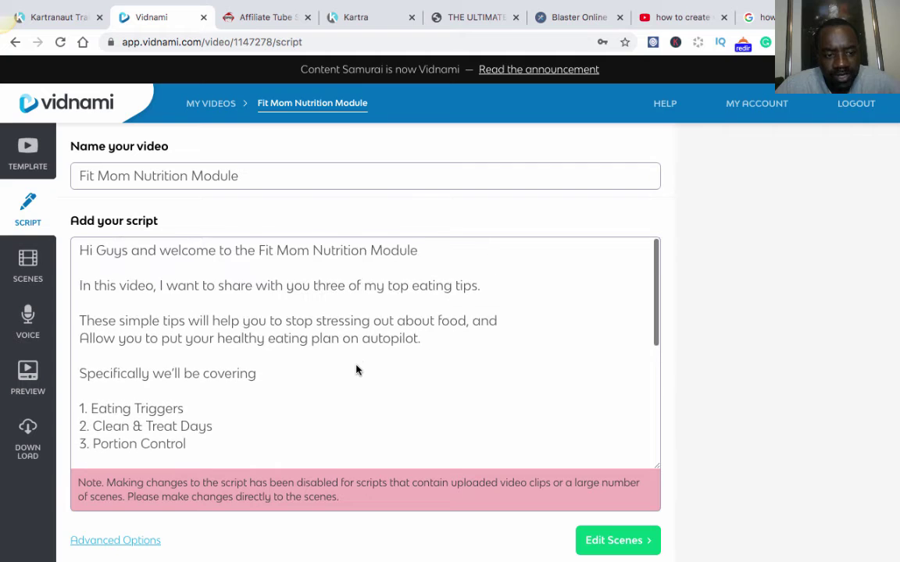
{"action": "scroll", "coordinate": [357, 370], "scroll_direction": "down", "scroll_amount": 2}
{"action": "scroll", "coordinate": [357, 370], "scroll_direction": "up", "scroll_amount": 2}
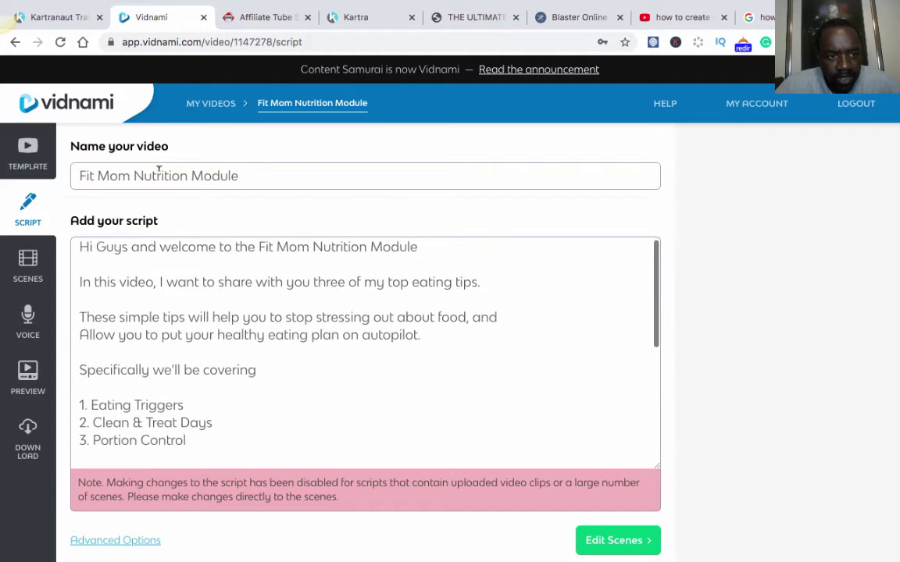
{"action": "scroll", "coordinate": [245, 342], "scroll_direction": "down", "scroll_amount": 3}
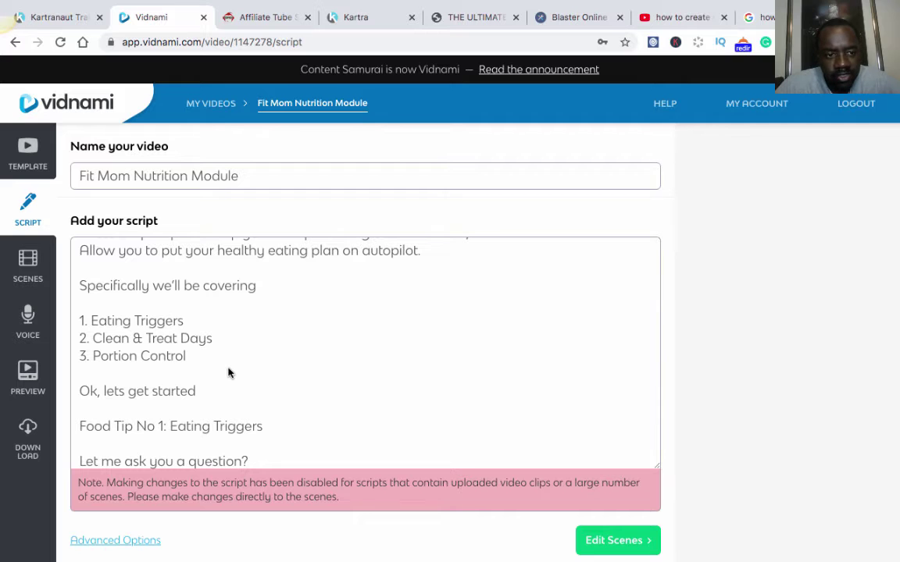
{"action": "scroll", "coordinate": [228, 373], "scroll_direction": "up", "scroll_amount": 3}
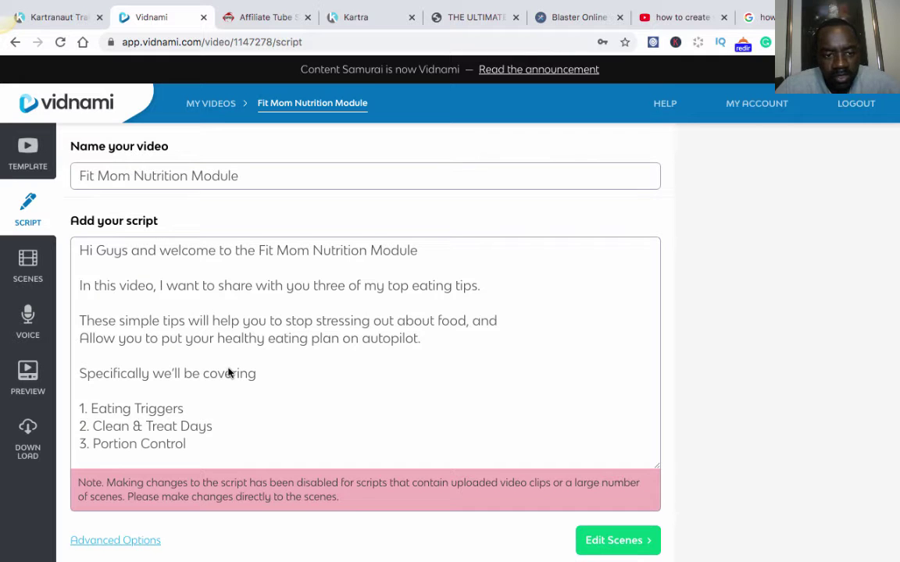
{"action": "scroll", "coordinate": [243, 374], "scroll_direction": "down", "scroll_amount": 2}
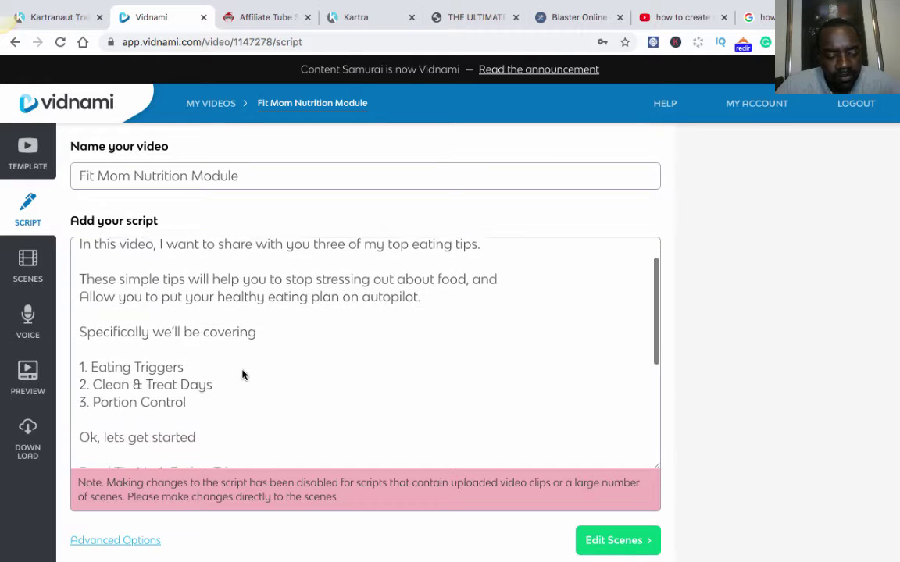
{"action": "scroll", "coordinate": [243, 374], "scroll_direction": "down", "scroll_amount": 1}
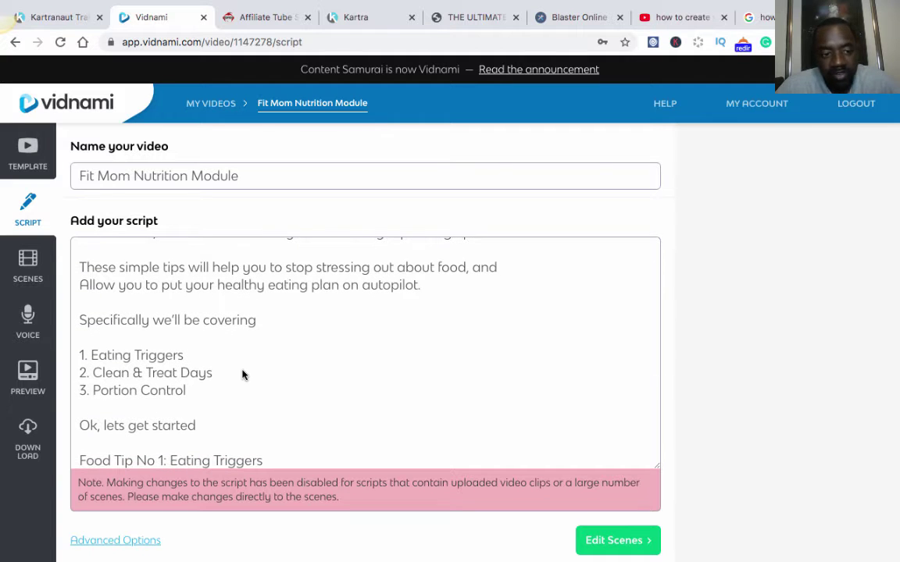
{"action": "scroll", "coordinate": [273, 369], "scroll_direction": "down", "scroll_amount": 2}
{"action": "scroll", "coordinate": [277, 368], "scroll_direction": "down", "scroll_amount": 5}
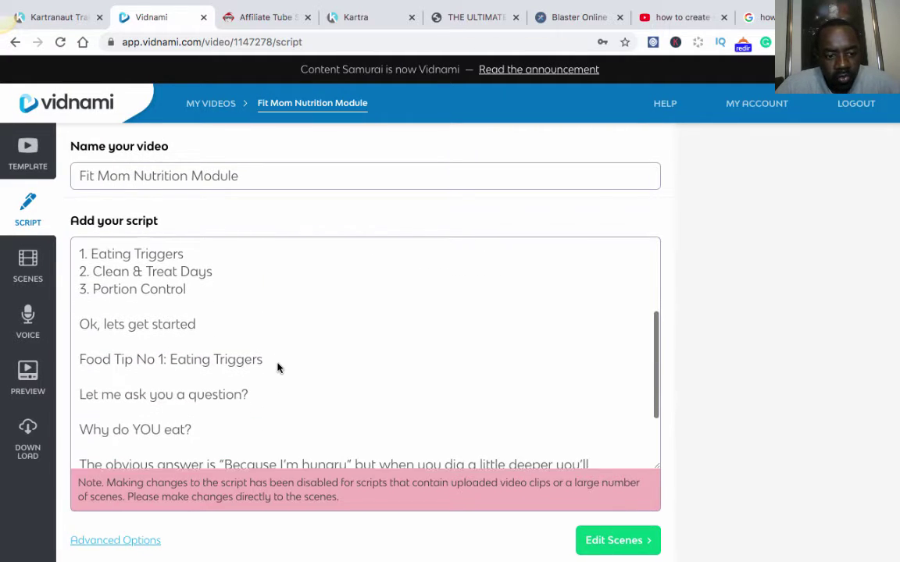
{"action": "scroll", "coordinate": [277, 368], "scroll_direction": "up", "scroll_amount": 9}
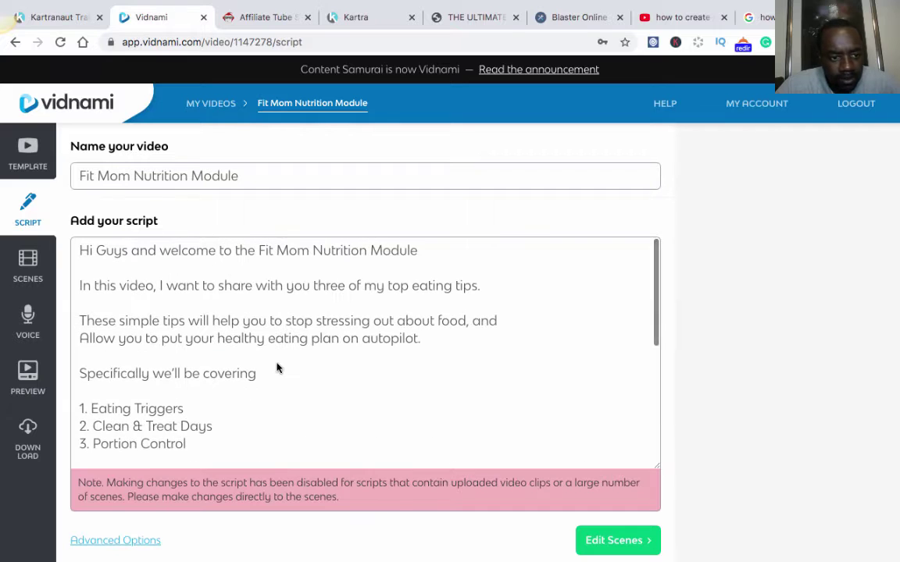
- Open the video's scenes and change "Allow" to lowercase "allow" in the Scene 5 text about the healthy eating plan
{"action": "left_click", "coordinate": [29, 271]}
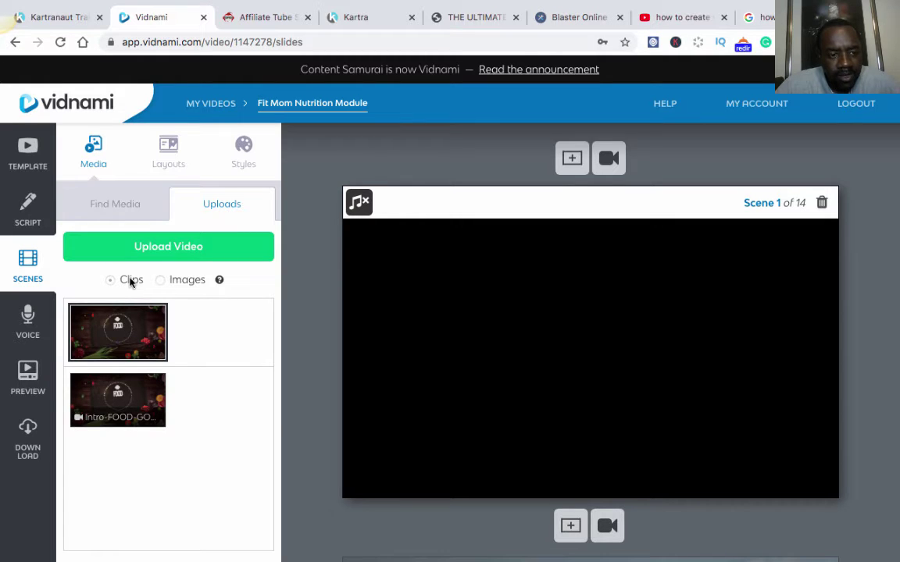
{"action": "scroll", "coordinate": [523, 408], "scroll_direction": "down", "scroll_amount": 2}
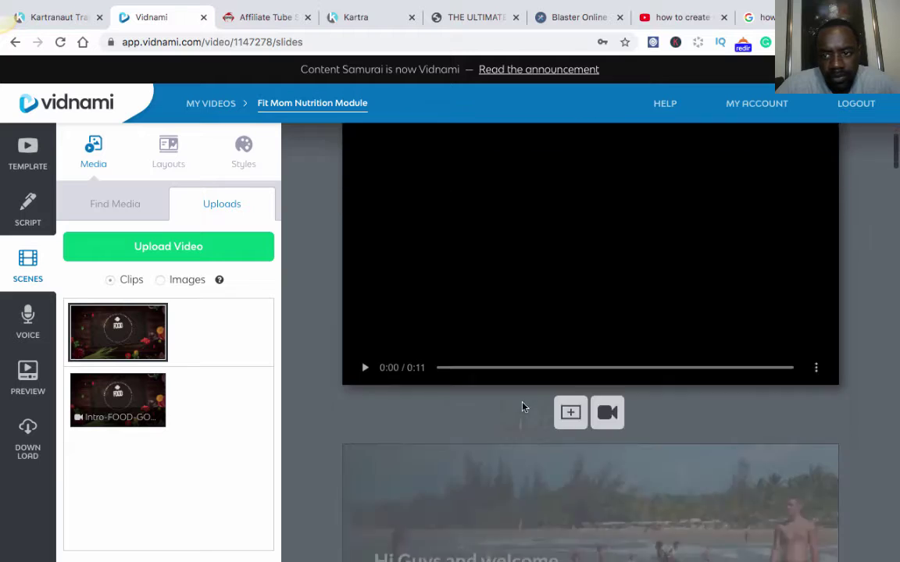
{"action": "scroll", "coordinate": [523, 406], "scroll_direction": "down", "scroll_amount": 3}
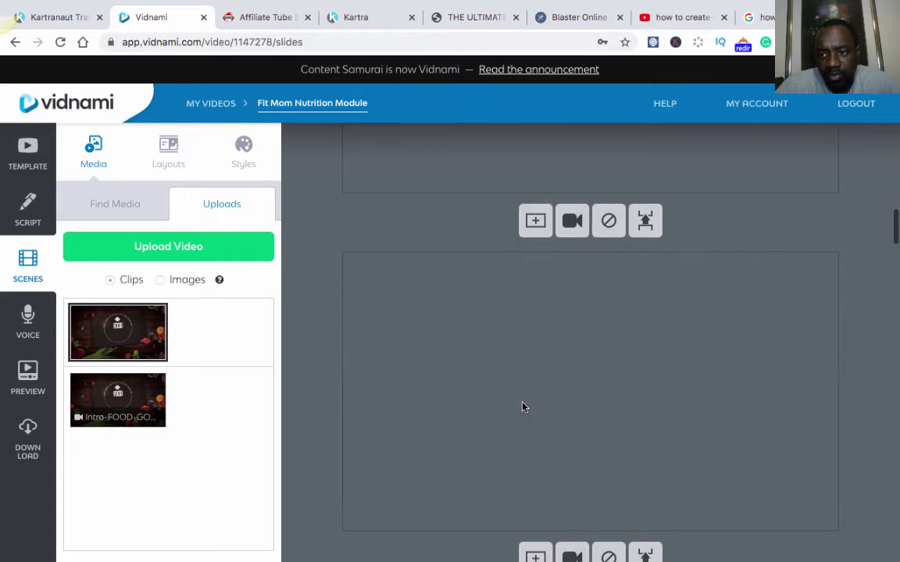
{"action": "scroll", "coordinate": [522, 406], "scroll_direction": "down", "scroll_amount": 4}
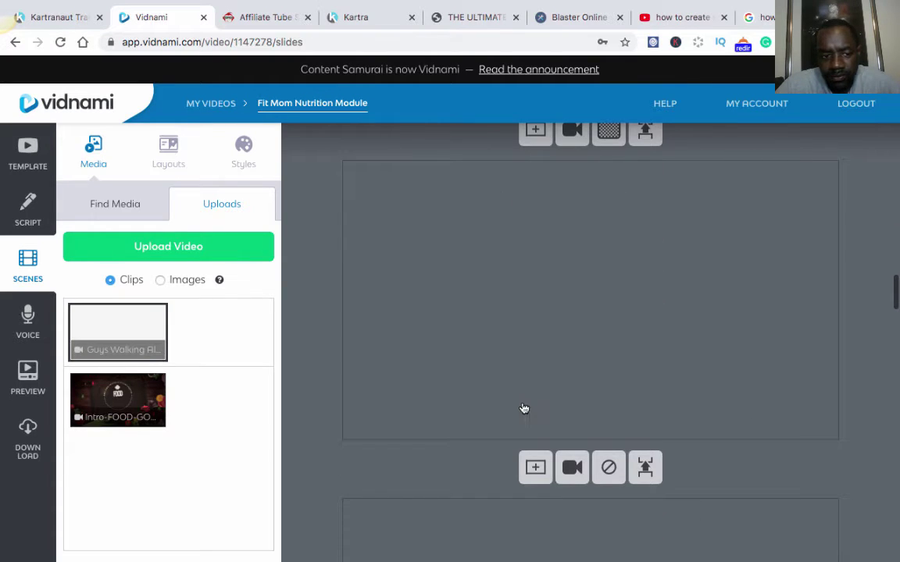
{"action": "left_click", "coordinate": [525, 403]}
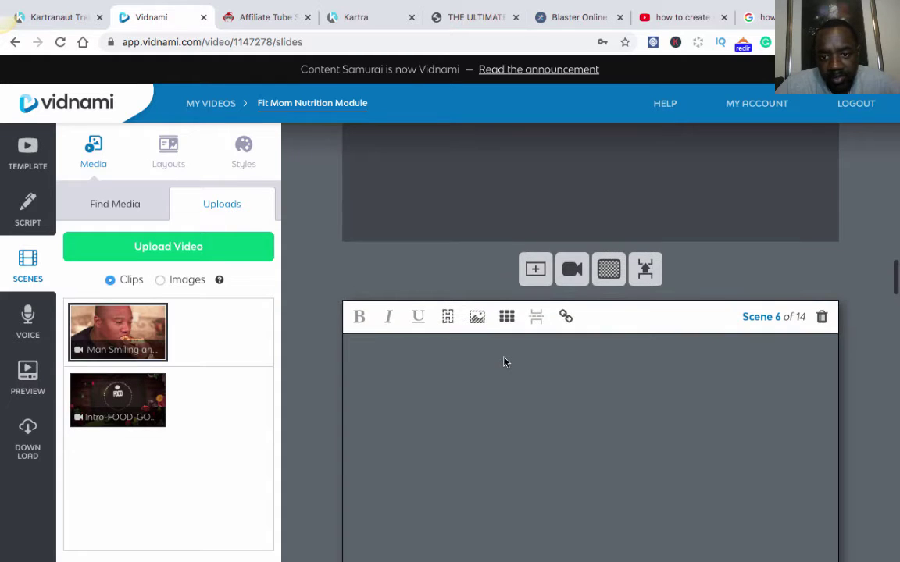
{"action": "scroll", "coordinate": [504, 361], "scroll_direction": "up", "scroll_amount": 3}
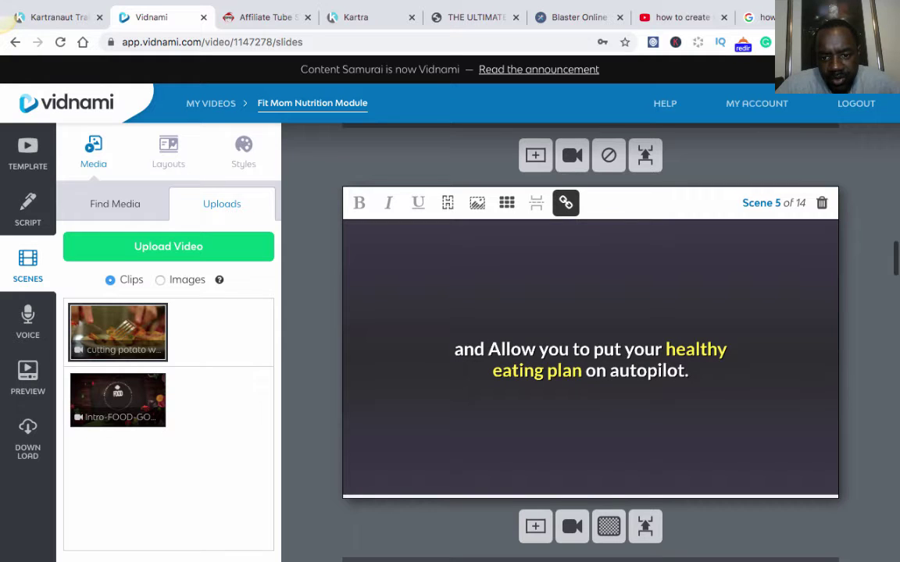
{"action": "left_click", "coordinate": [530, 446]}
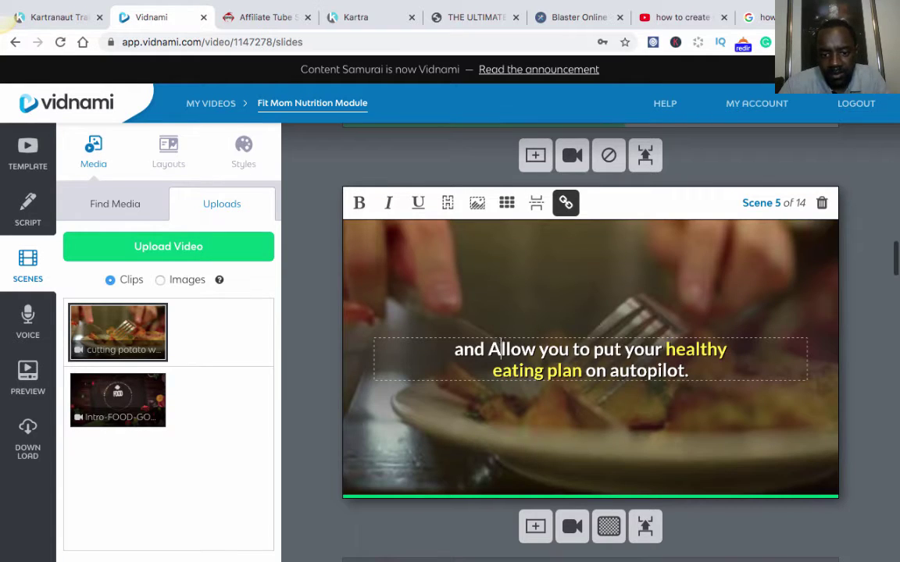
{"action": "key", "text": "BackSpace"}
{"action": "type", "text": "a"}
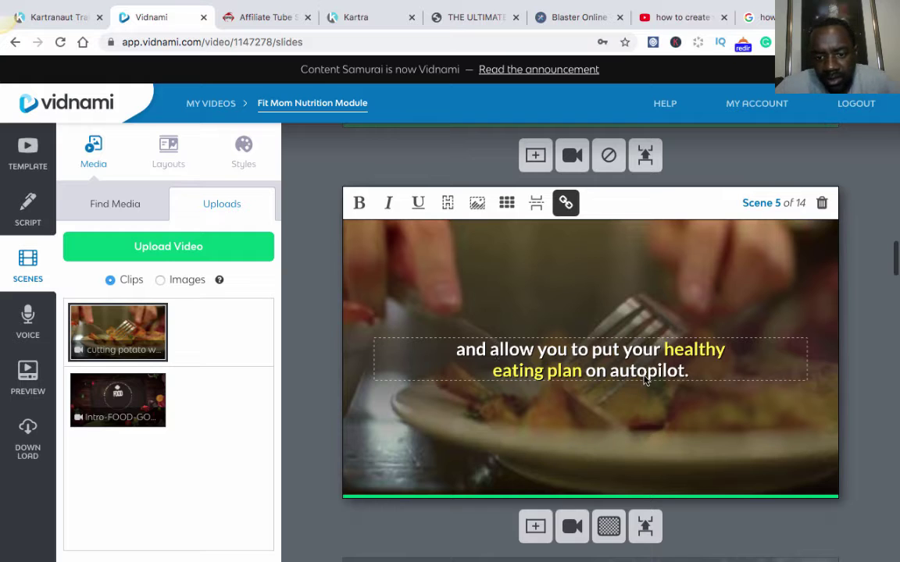
- Put "1. Eating Triggers" on its own line below "covering" in the Scene 6 text
{"action": "scroll", "coordinate": [769, 397], "scroll_direction": "down", "scroll_amount": 5}
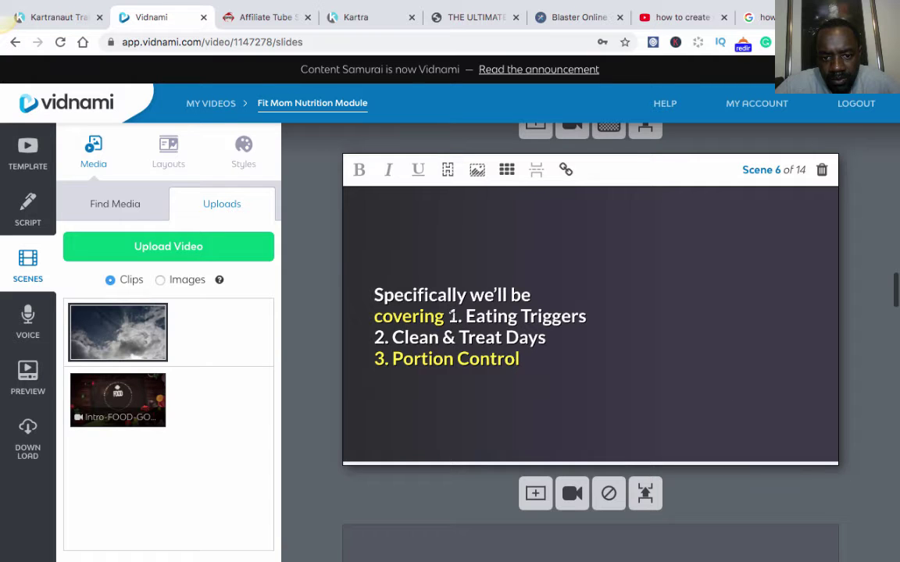
{"action": "left_click", "coordinate": [449, 316]}
{"action": "key", "text": "Return"}
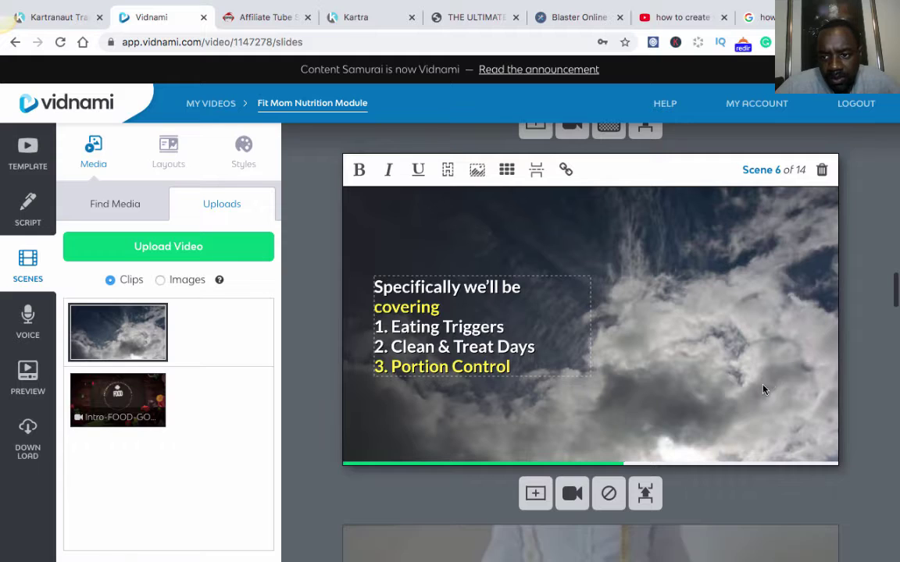
- Review the remaining scenes through the last one, and look over the whole sequence again from Scene 1
{"action": "scroll", "coordinate": [764, 390], "scroll_direction": "down", "scroll_amount": 9}
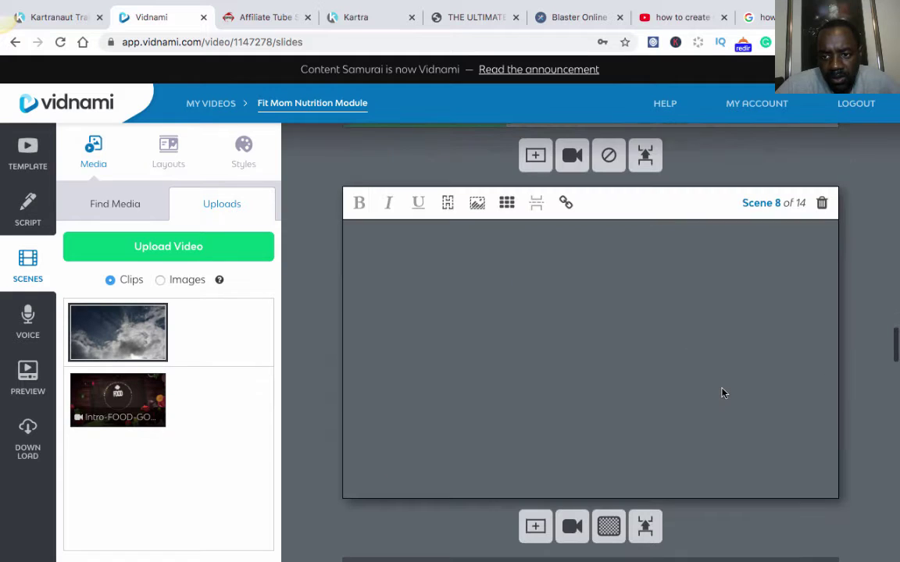
{"action": "scroll", "coordinate": [723, 392], "scroll_direction": "down", "scroll_amount": 3}
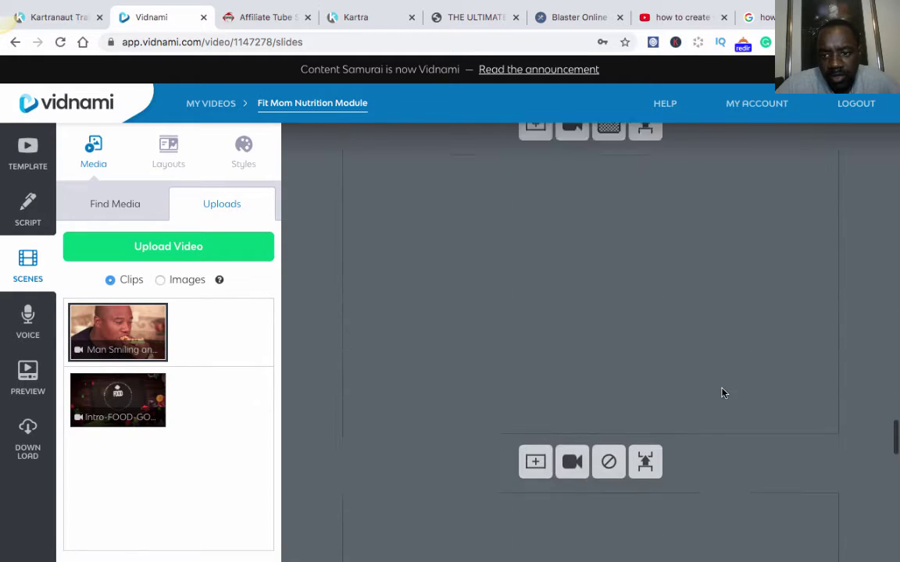
{"action": "scroll", "coordinate": [723, 393], "scroll_direction": "down", "scroll_amount": 5}
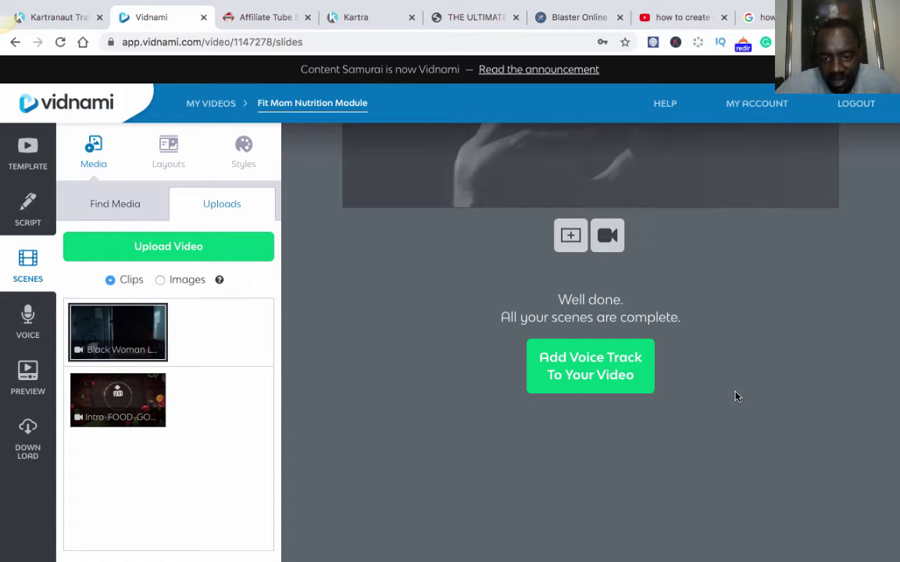
{"action": "scroll", "coordinate": [735, 396], "scroll_direction": "up", "scroll_amount": 6}
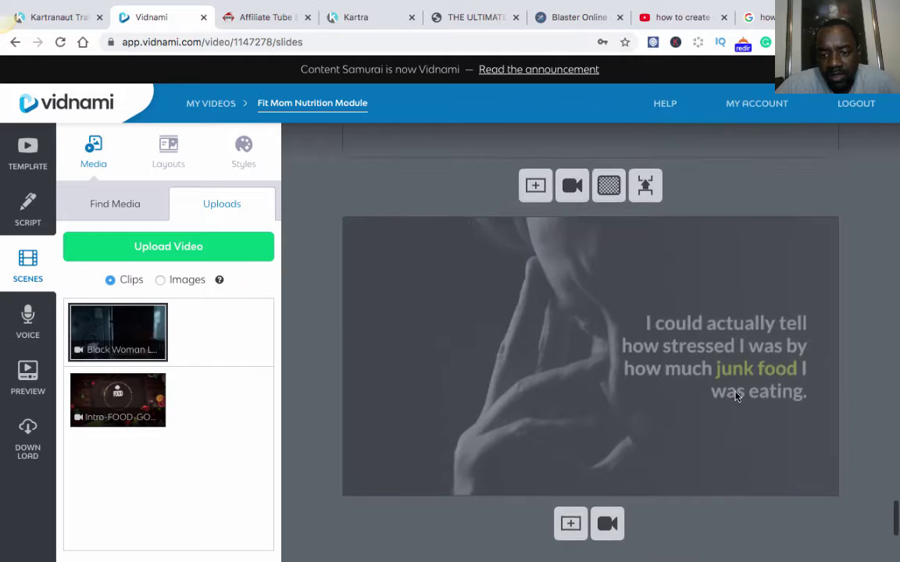
{"action": "scroll", "coordinate": [735, 396], "scroll_direction": "down", "scroll_amount": 7}
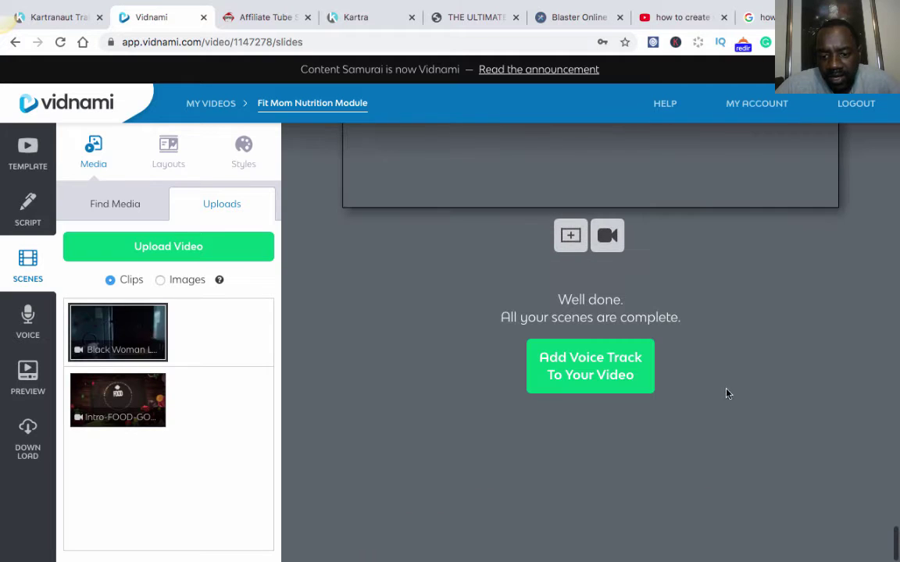
{"action": "scroll", "coordinate": [718, 395], "scroll_direction": "up", "scroll_amount": 5}
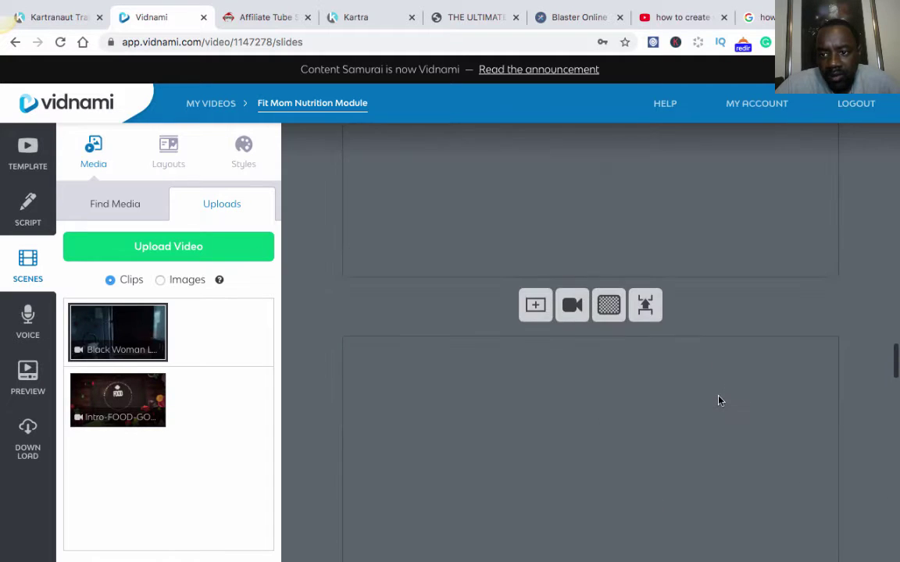
{"action": "scroll", "coordinate": [714, 394], "scroll_direction": "up", "scroll_amount": 2}
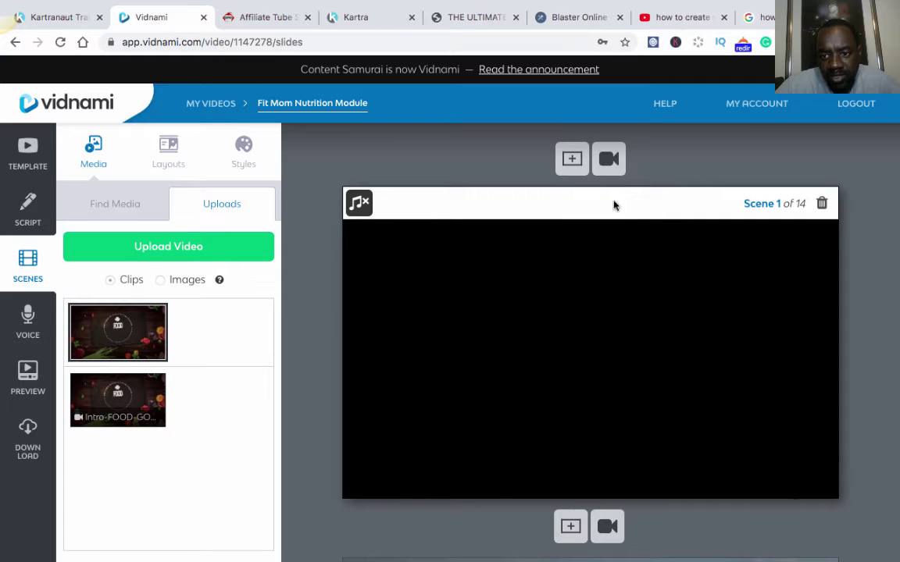
{"action": "scroll", "coordinate": [657, 349], "scroll_direction": "down", "scroll_amount": 20}
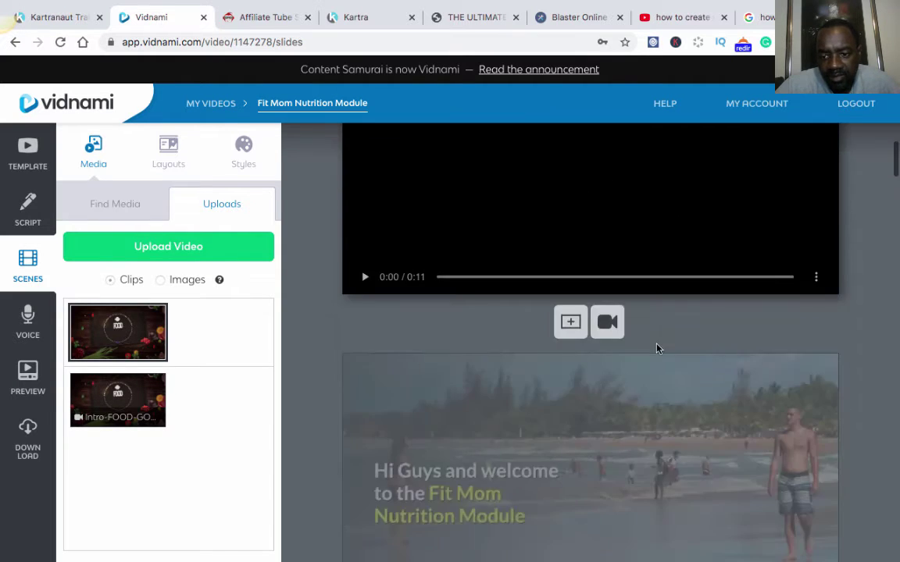
{"action": "scroll", "coordinate": [657, 349], "scroll_direction": "down", "scroll_amount": 5}
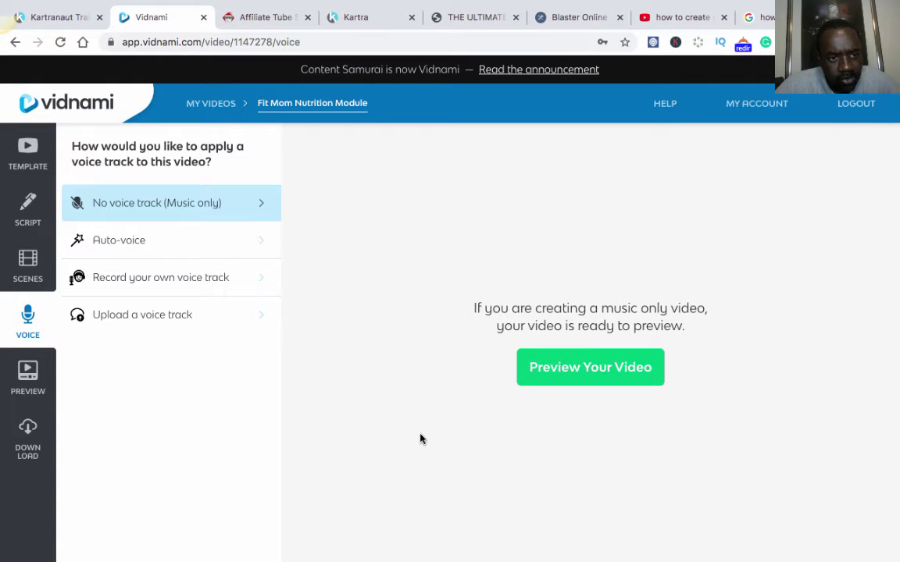
- Keep the video music-only with no voice track, open its preview and select the Simplicity music track
{"action": "mouse_move", "coordinate": [160, 199]}
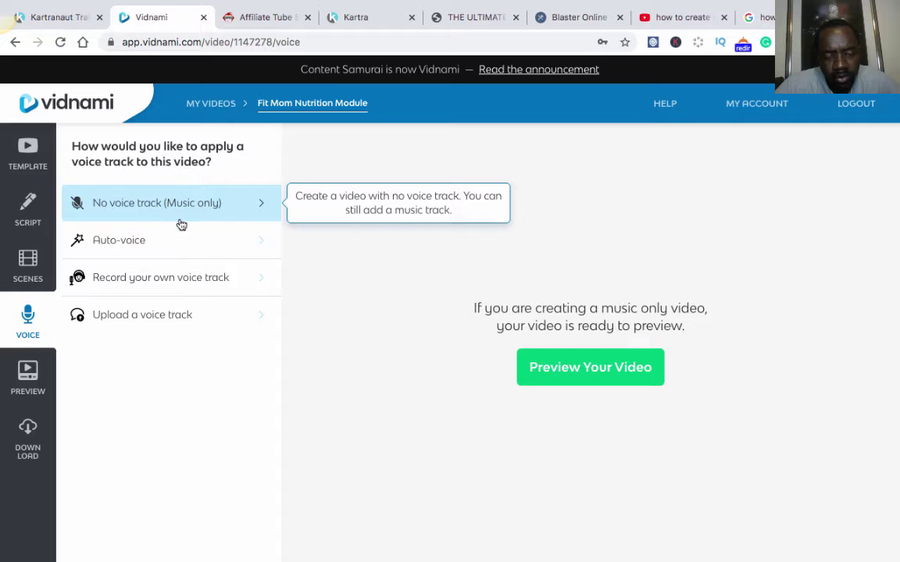
{"action": "left_click", "coordinate": [564, 375]}
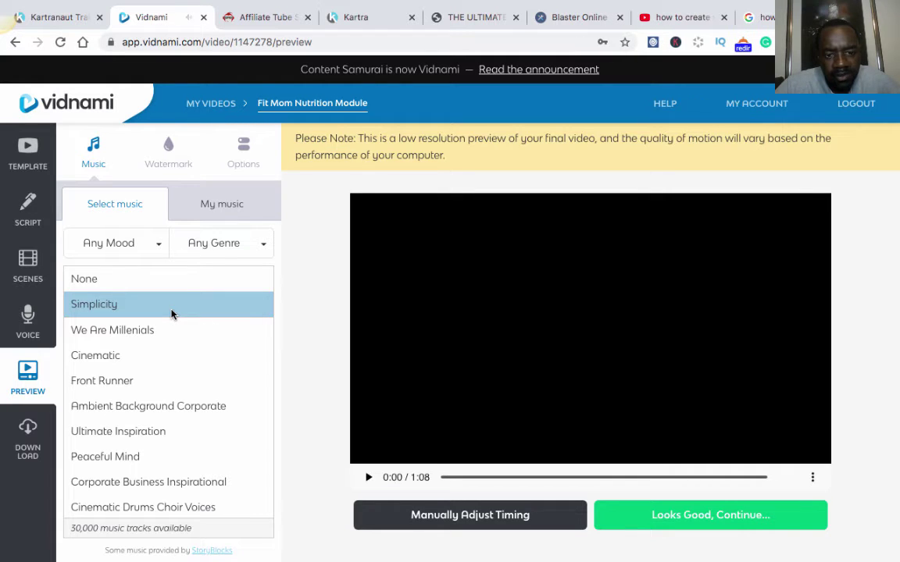
{"action": "left_click", "coordinate": [174, 313]}
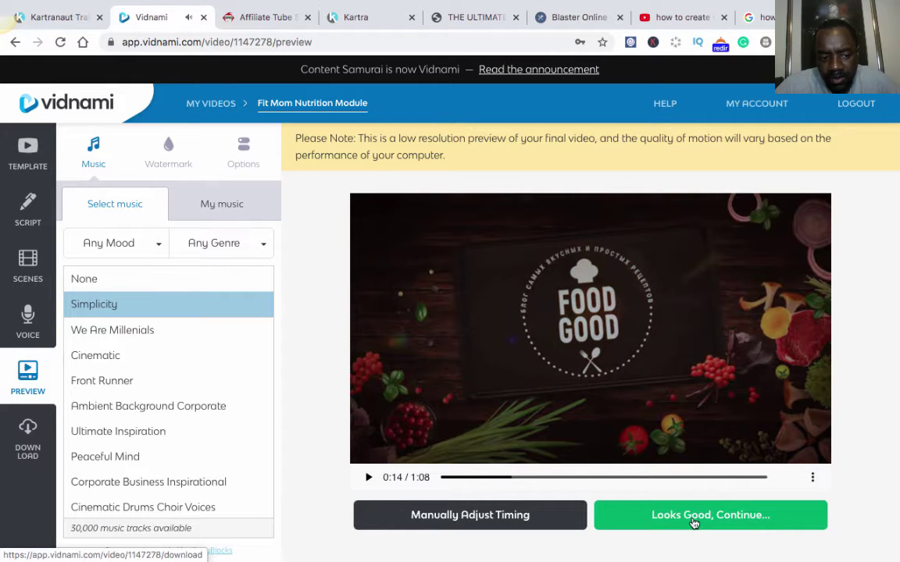
- Accept the preview and generate the video at Full HD 1080p resolution
{"action": "left_click", "coordinate": [694, 522]}
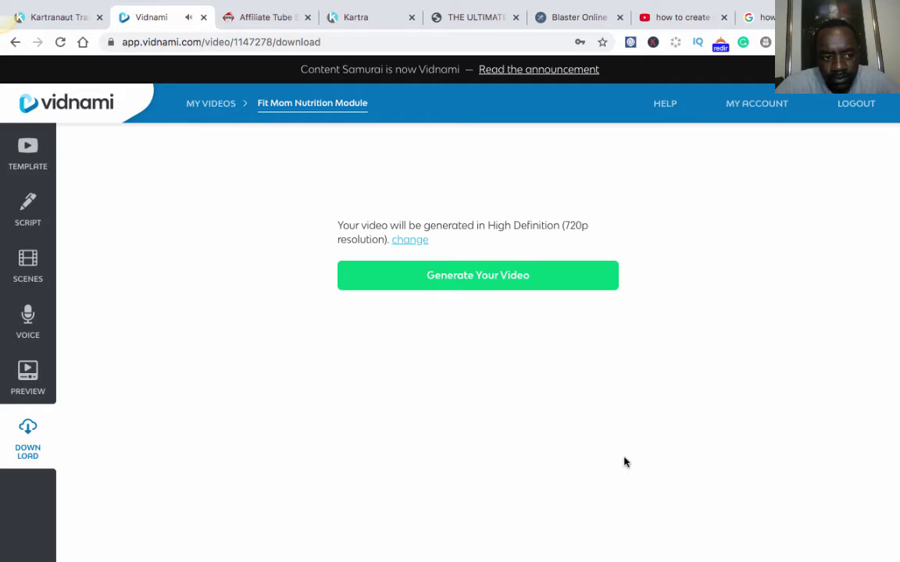
{"action": "left_click", "coordinate": [411, 241]}
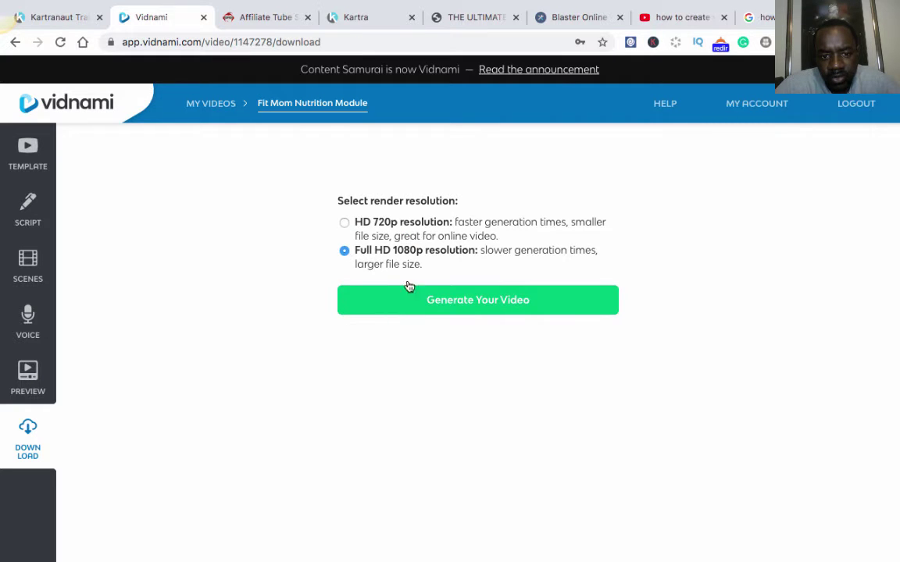
{"action": "left_click", "coordinate": [458, 299]}
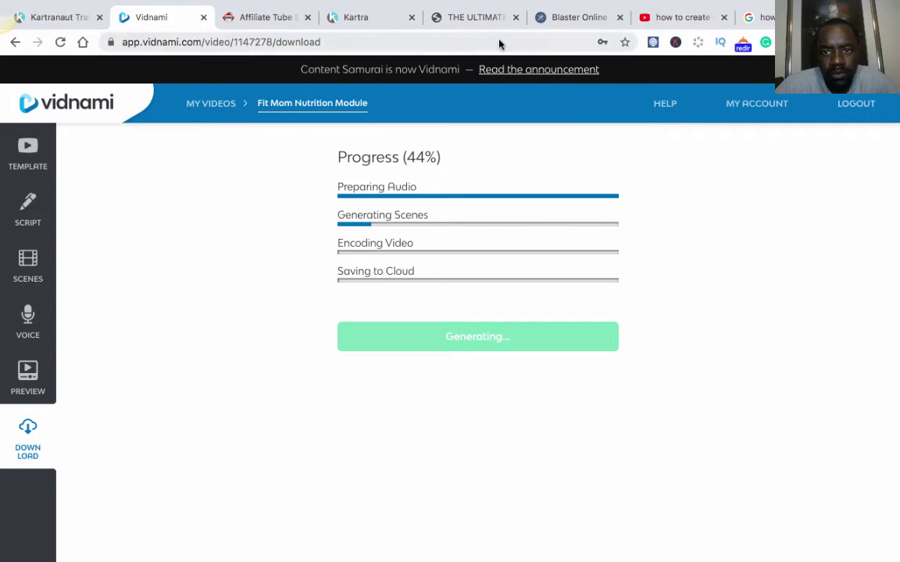
{"action": "mouse_move", "coordinate": [567, 5]}
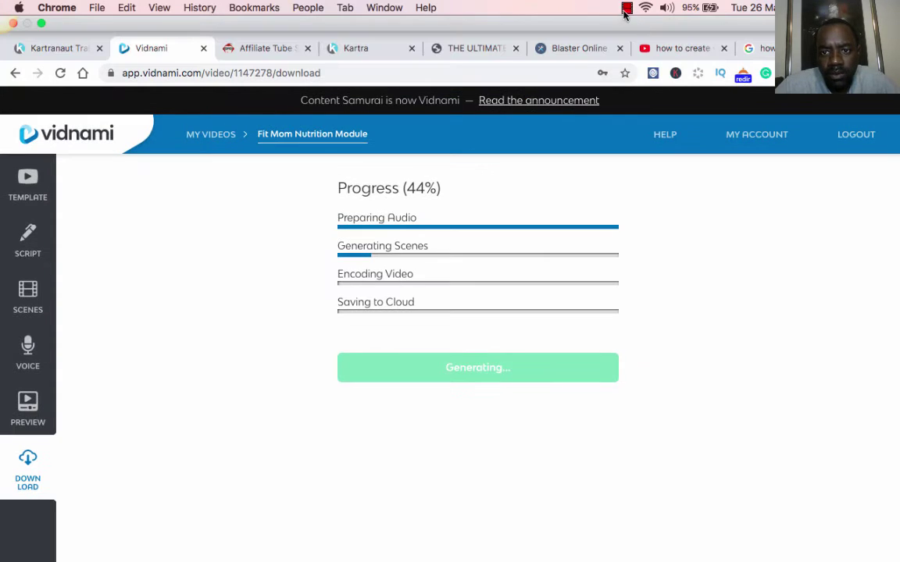
{"action": "left_click", "coordinate": [628, 10]}
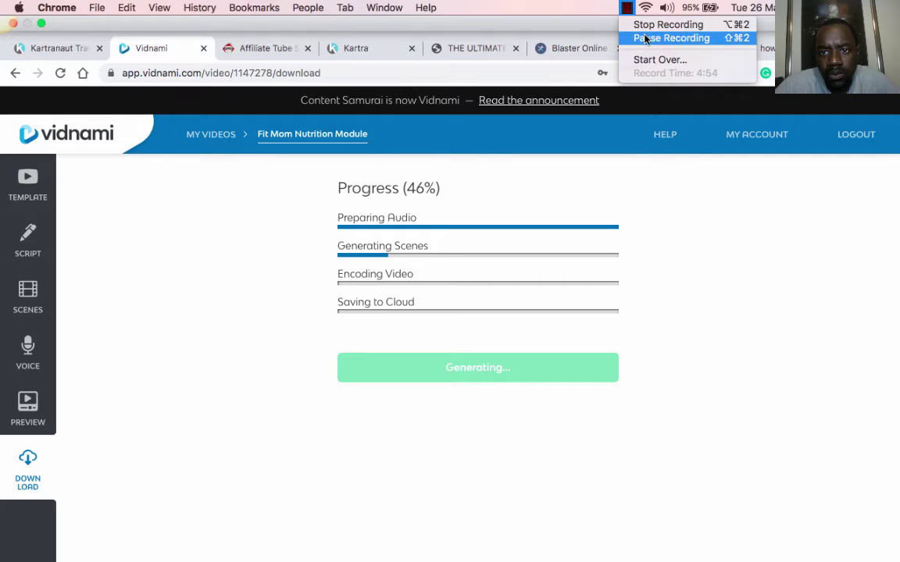
{"action": "left_click", "coordinate": [645, 38]}
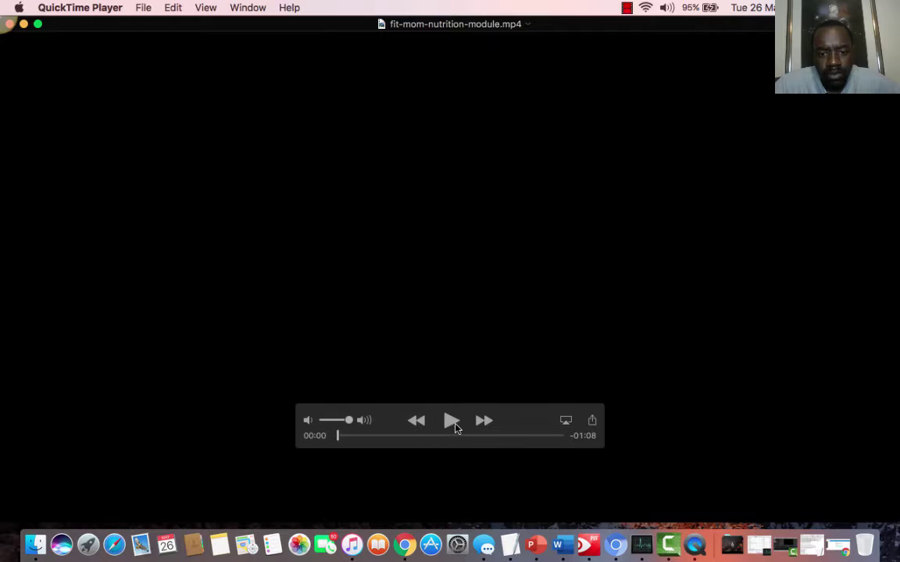
- Play fit-mom-nutrition-module.mp4 in QuickTime Player to review the finished video, moving the playback controls clear of the captions
{"action": "left_click", "coordinate": [452, 423]}
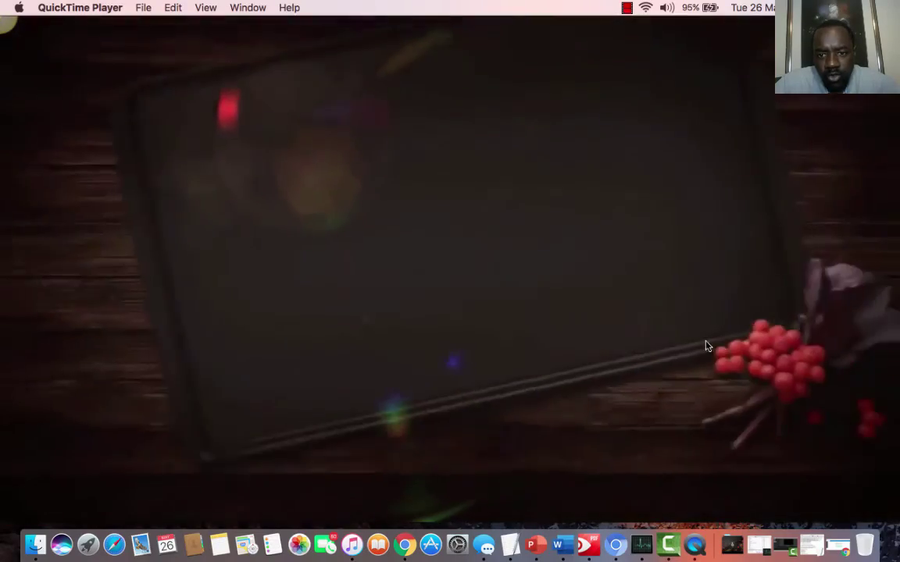
{"action": "mouse_move", "coordinate": [703, 383]}
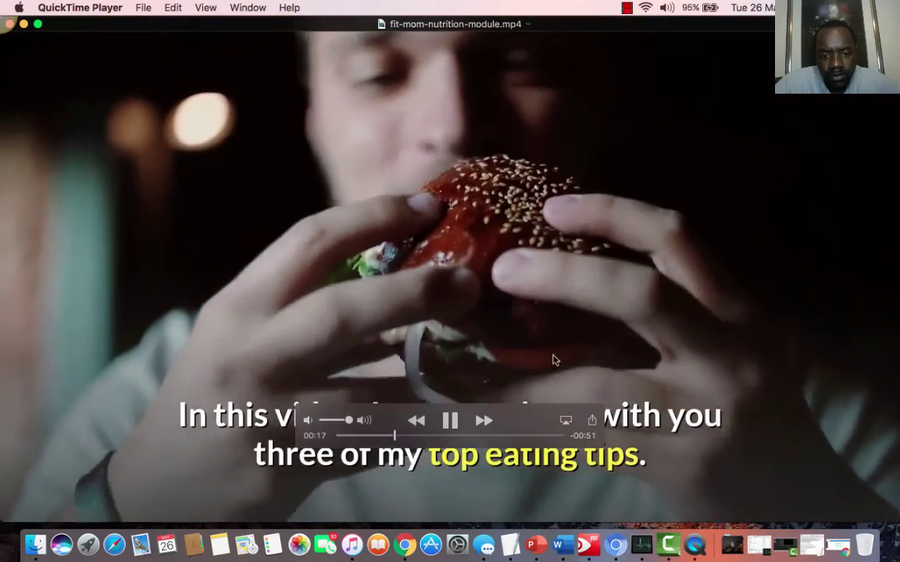
{"action": "left_click_drag", "start_coordinate": [529, 426], "coordinate": [725, 233]}
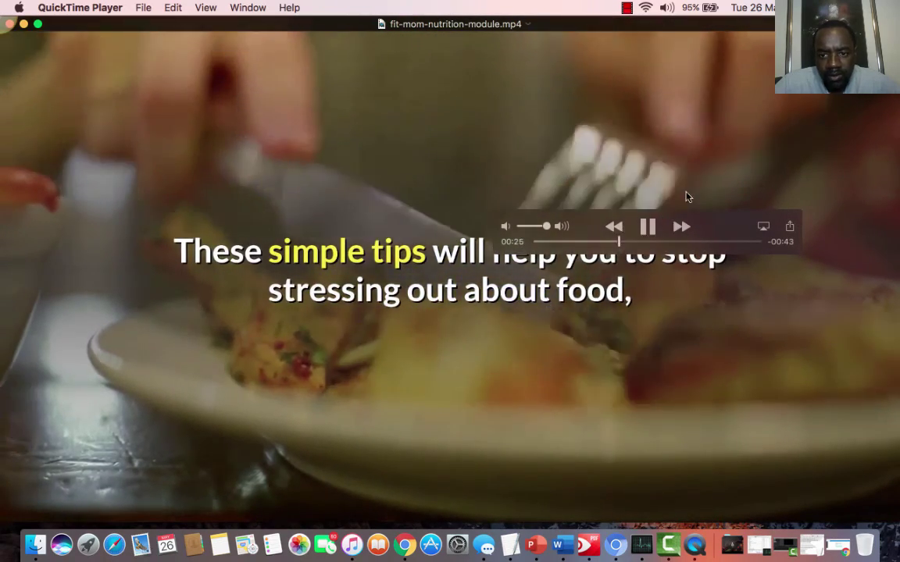
{"action": "left_click_drag", "start_coordinate": [713, 242], "coordinate": [717, 396]}
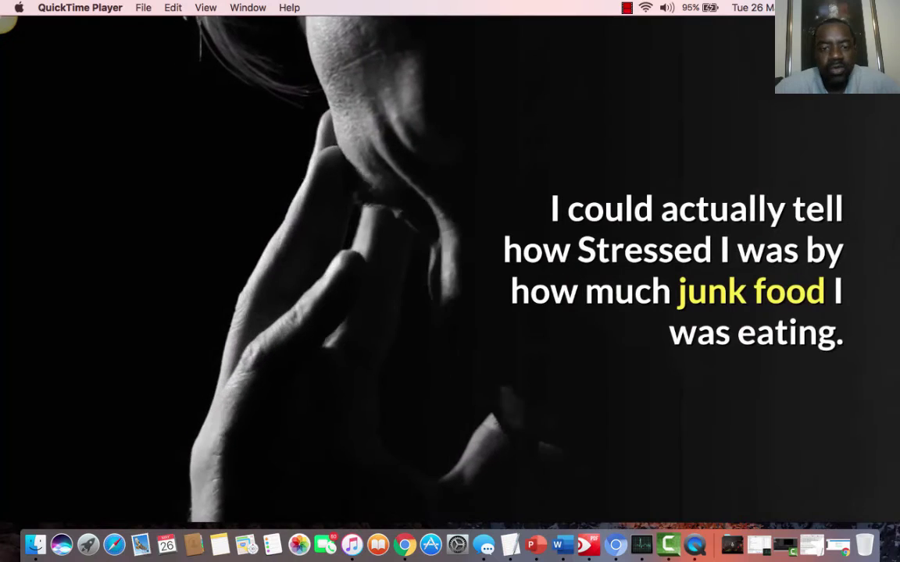
- Switch to the Titles document in TextEdit to view the script, and return to the fit-mom-nutrition-module.mp4 video
{"action": "mouse_move", "coordinate": [180, 321]}
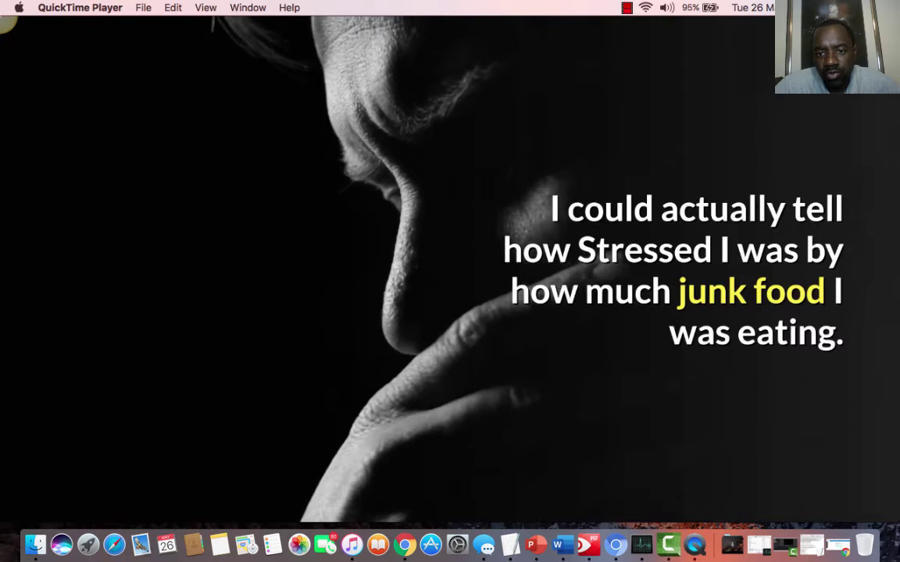
{"action": "left_click", "coordinate": [509, 544]}
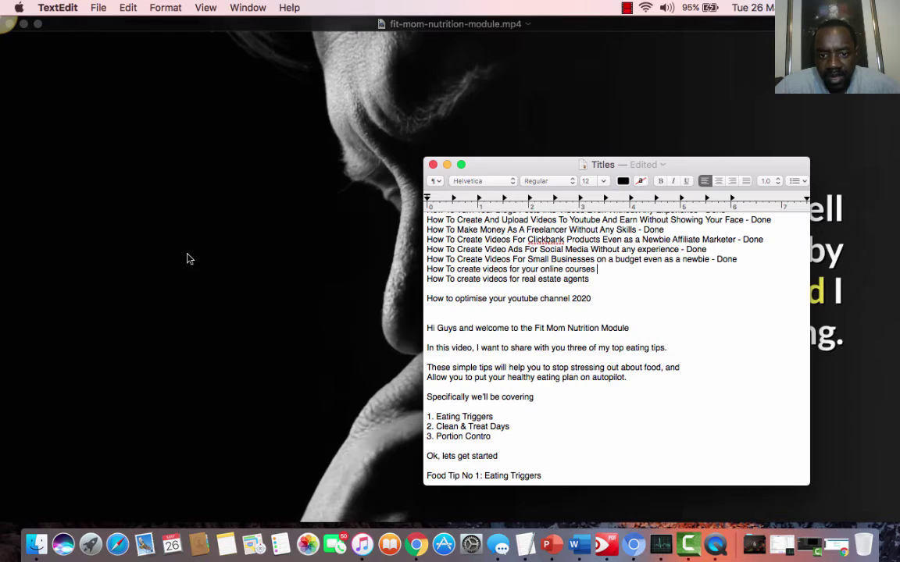
{"action": "left_click", "coordinate": [188, 259]}
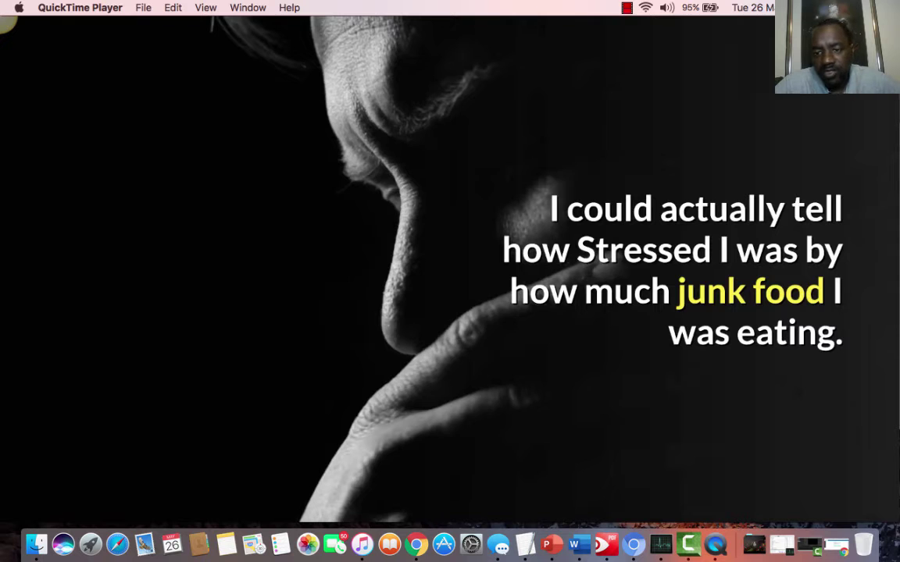
{"action": "left_click", "coordinate": [626, 8]}
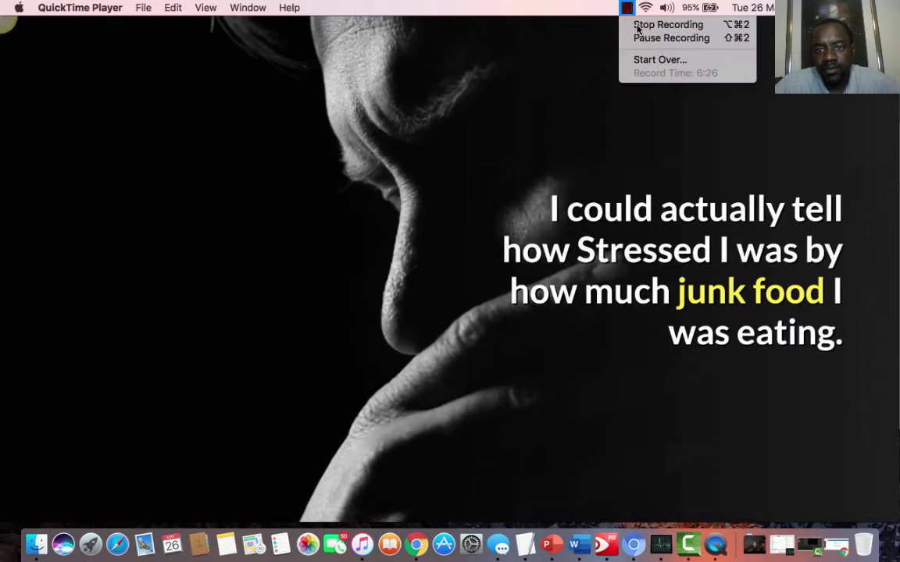
{"action": "left_click", "coordinate": [668, 24]}
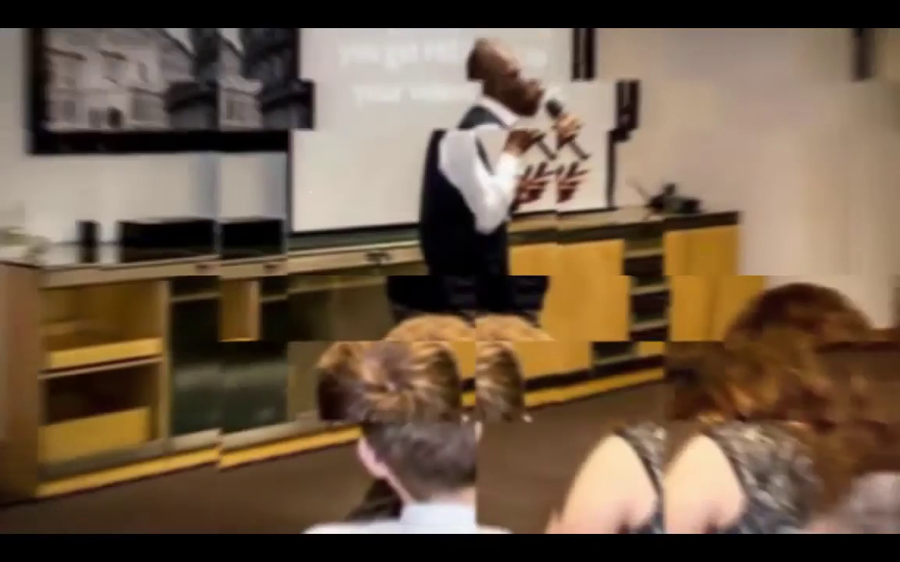